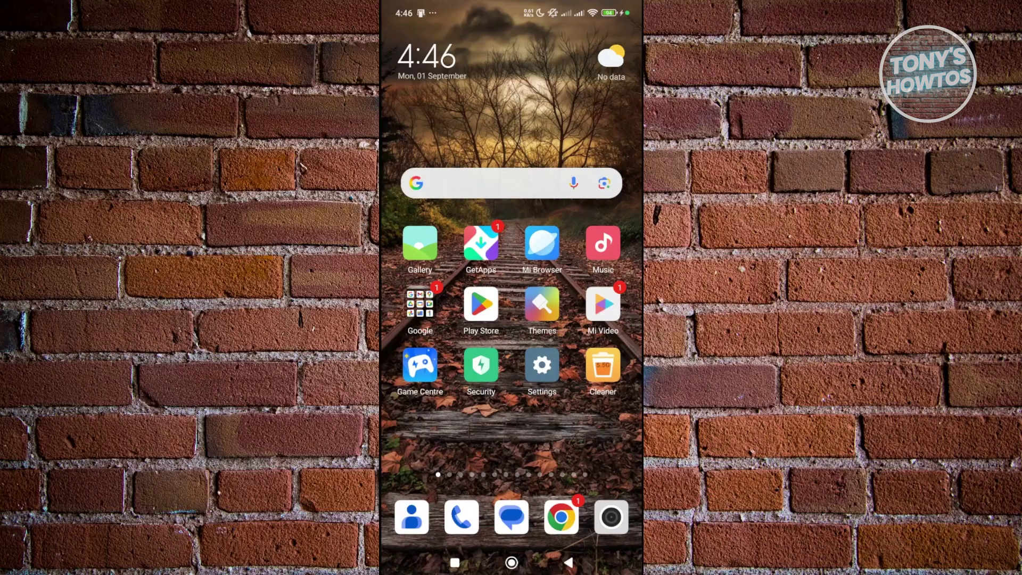
# Step: Swipe to the second home screen page of apps
pyautogui.moveTo(591, 320); pyautogui.dragTo(416, 319)
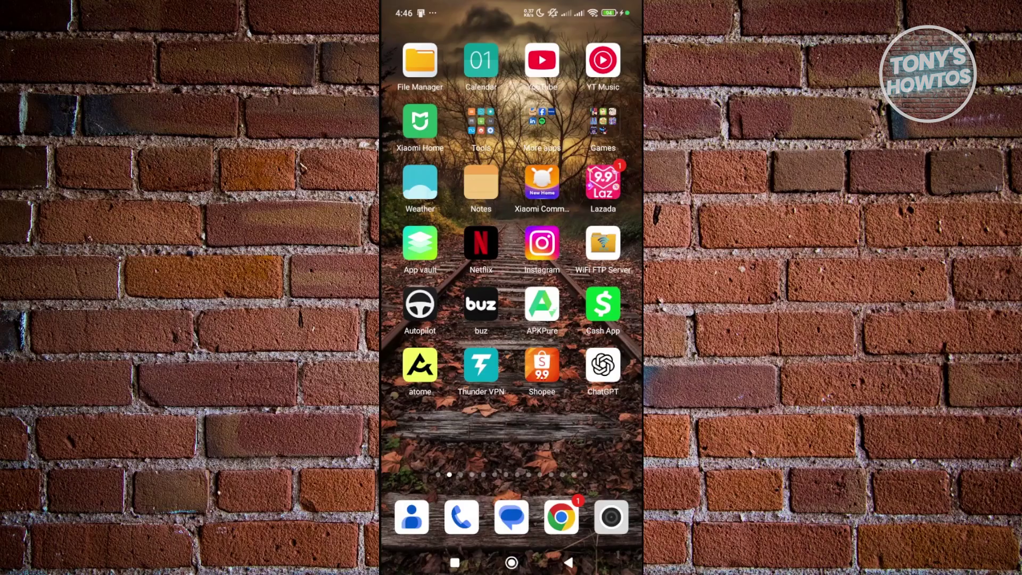
# Step: Launch Facebook and start a new post from What's on your mind?
pyautogui.click(542, 128)
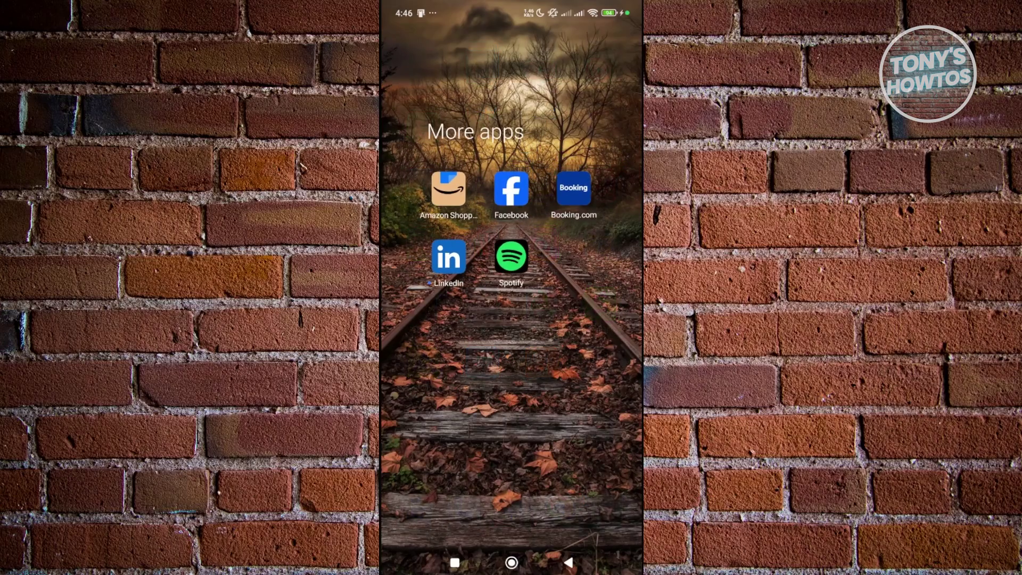
pyautogui.click(511, 189)
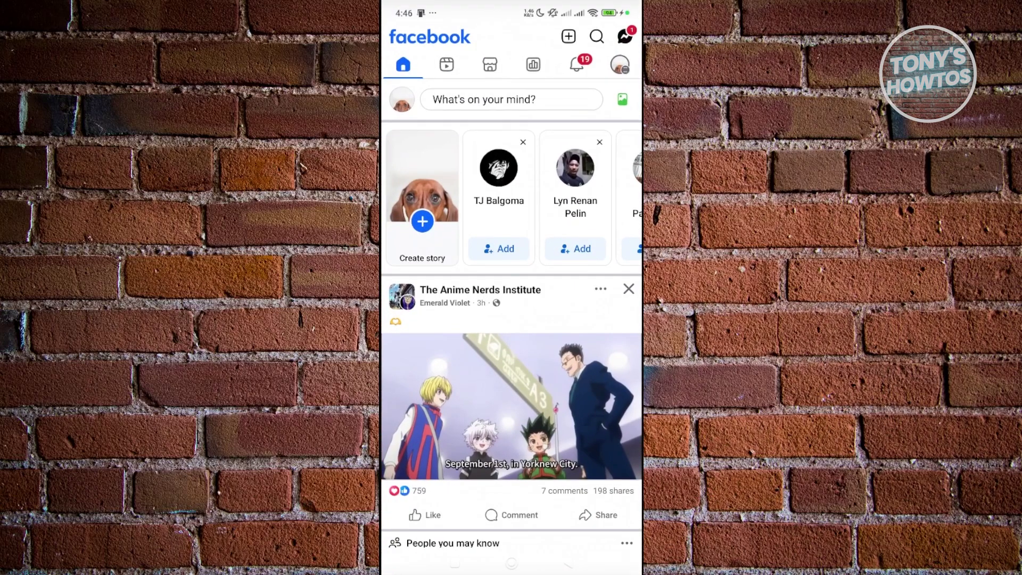
pyautogui.click(512, 99)
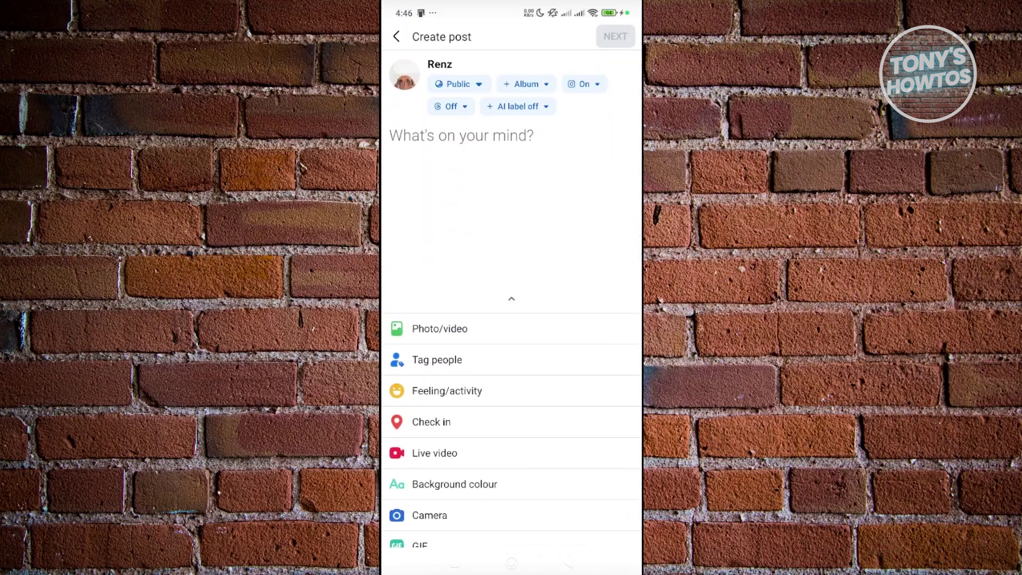
# Step: Attach the backpack-man photo via Photo/video and open it for editing
pyautogui.click(439, 328)
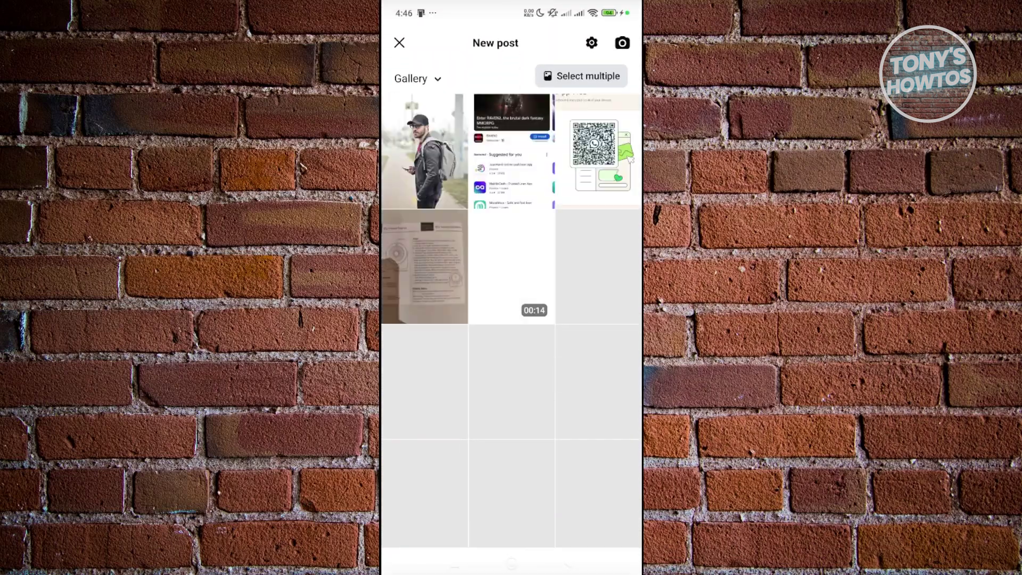
pyautogui.click(424, 159)
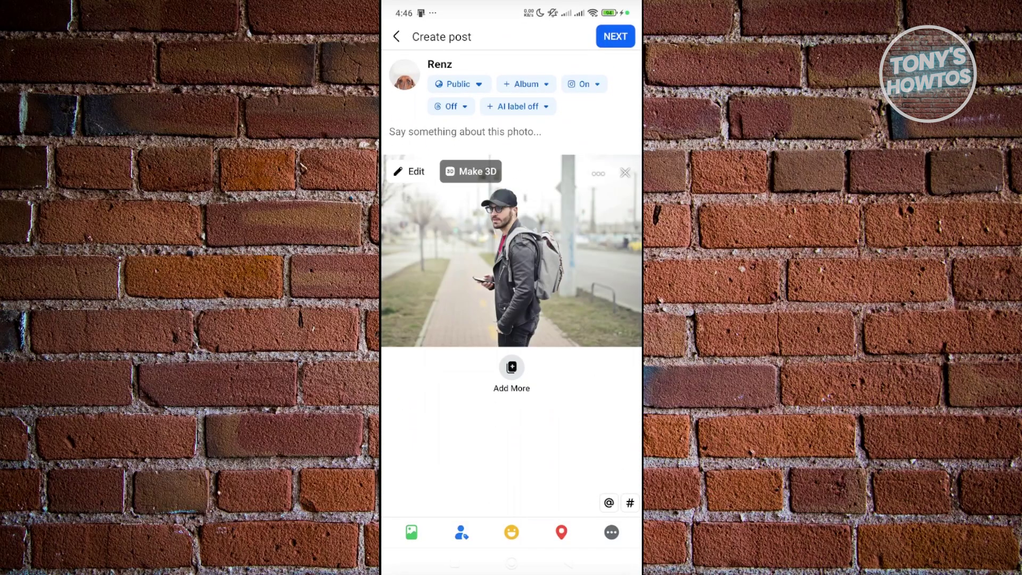
pyautogui.click(409, 171)
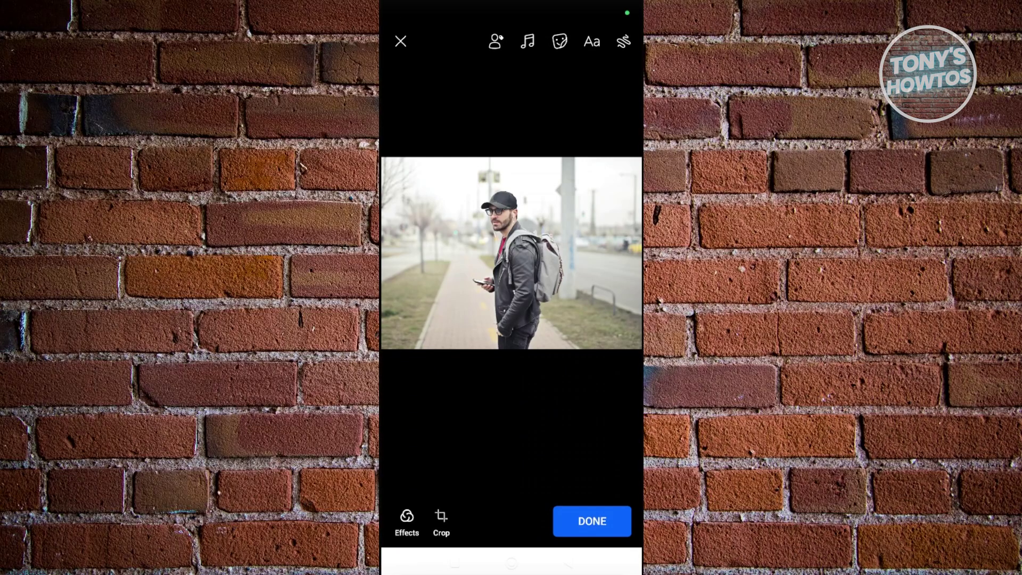
# Step: Tag the man's face in the photo, then hide the keyboard
pyautogui.click(496, 41)
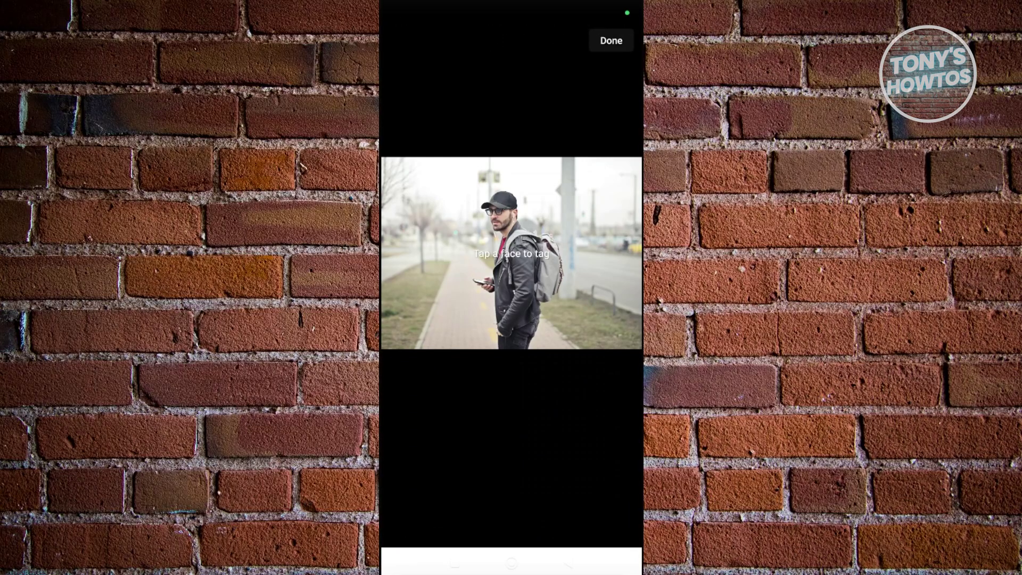
pyautogui.click(499, 214)
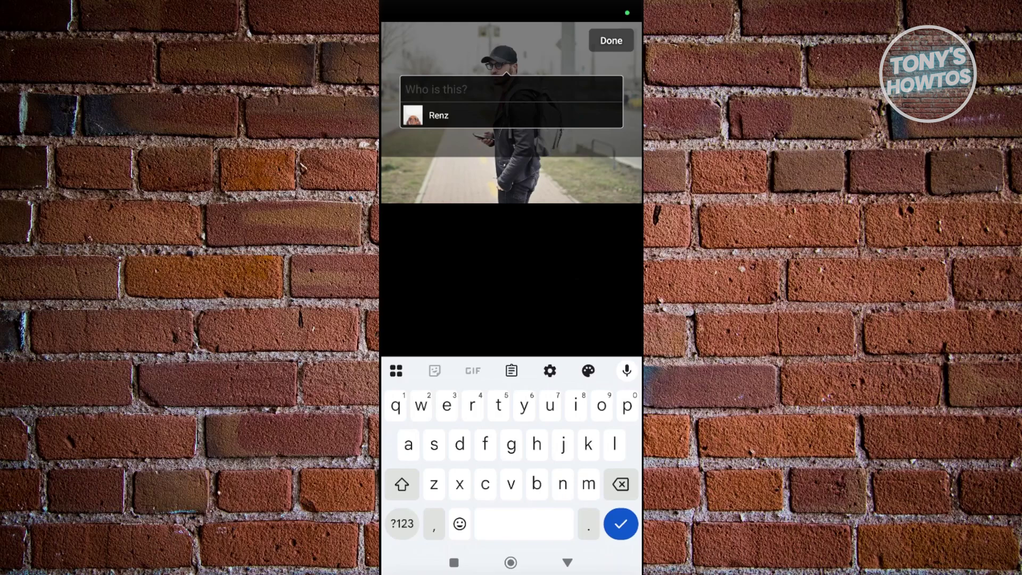
pyautogui.press('Escape')
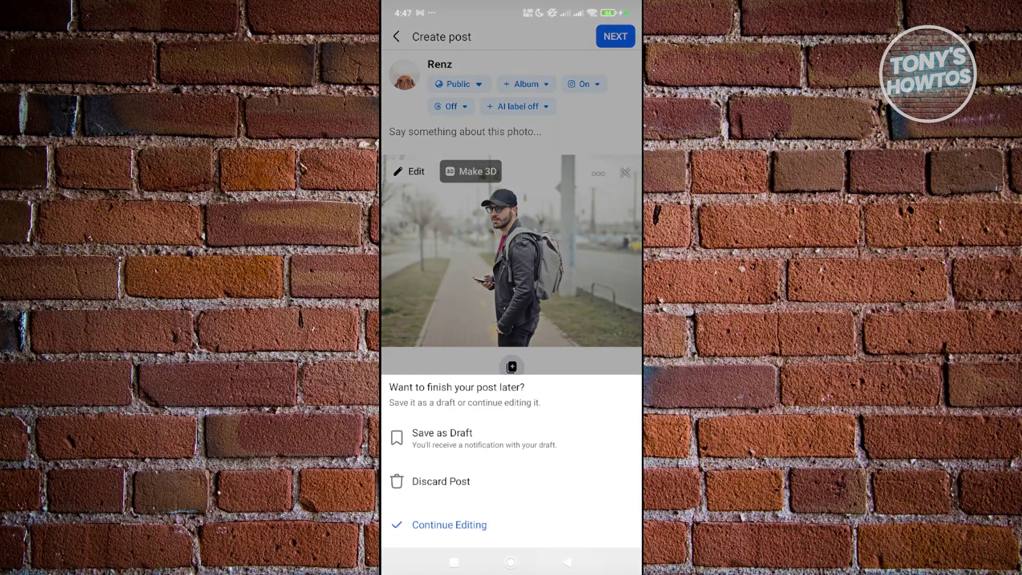
# Step: Discard the unfinished photo post and close the More apps folder on Home
pyautogui.click(441, 479)
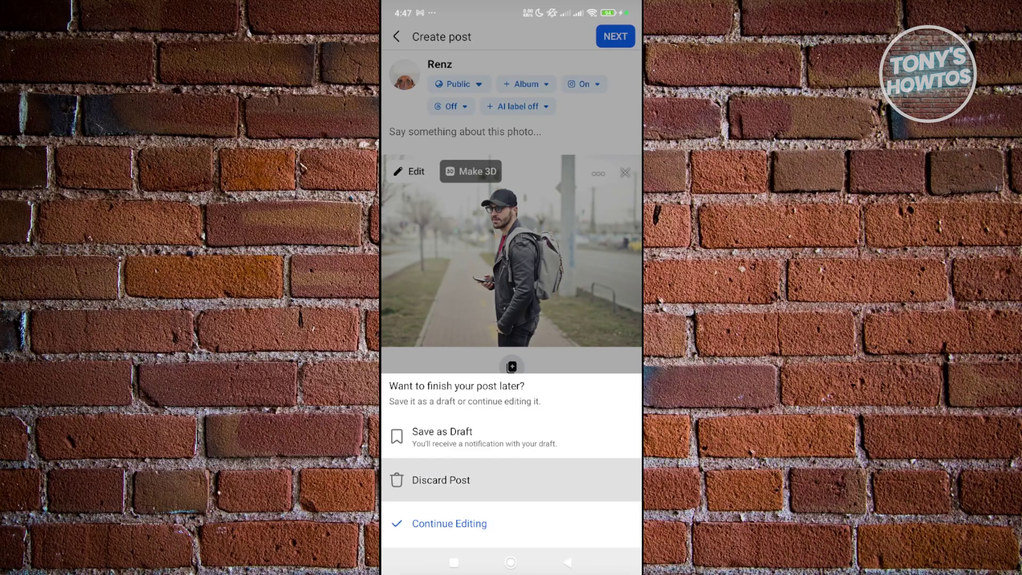
pyautogui.click(511, 562)
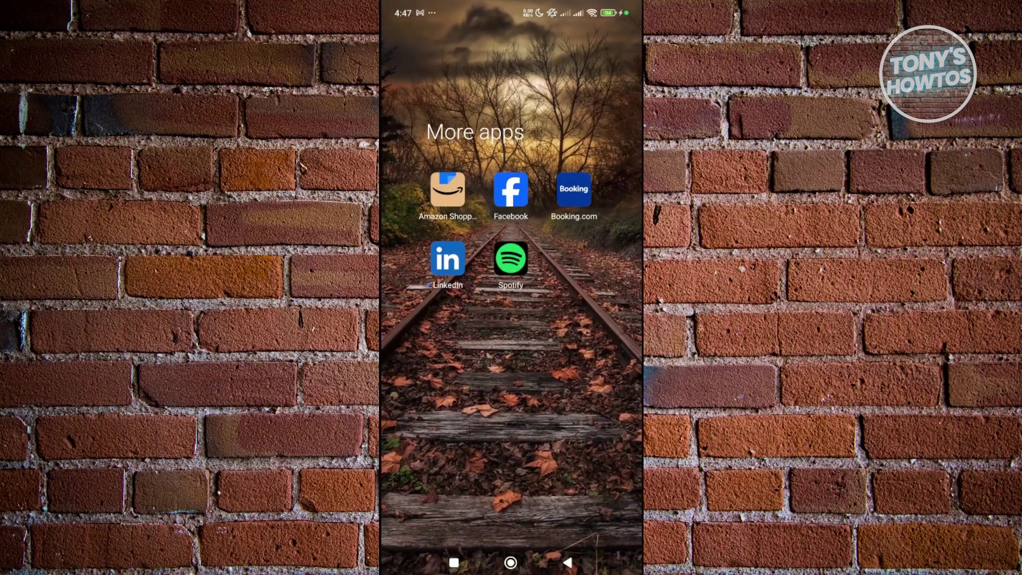
pyautogui.click(512, 440)
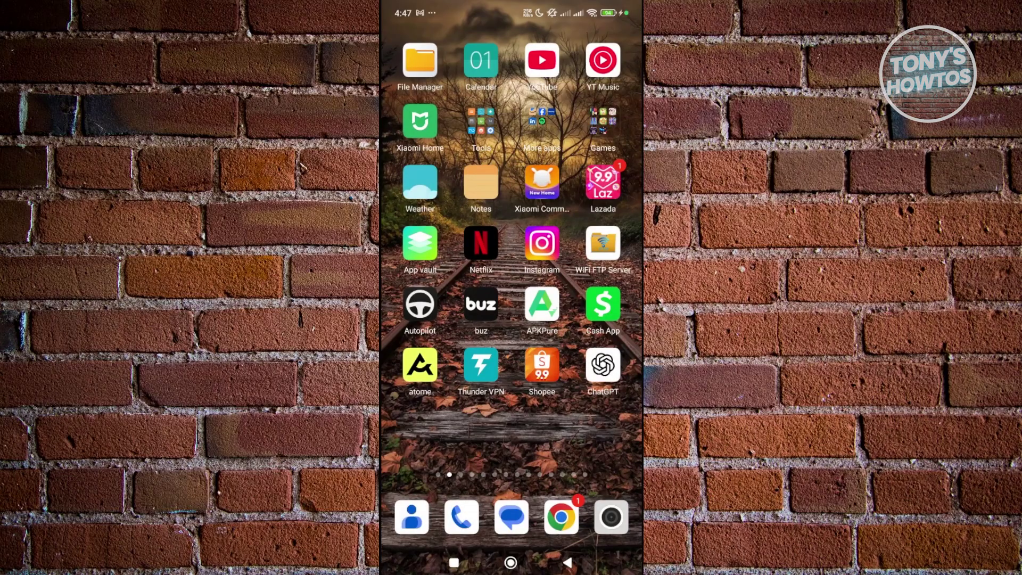
# Step: Swipe back to the first home page and open the Google apps folder
pyautogui.moveTo(416, 320); pyautogui.dragTo(607, 320)
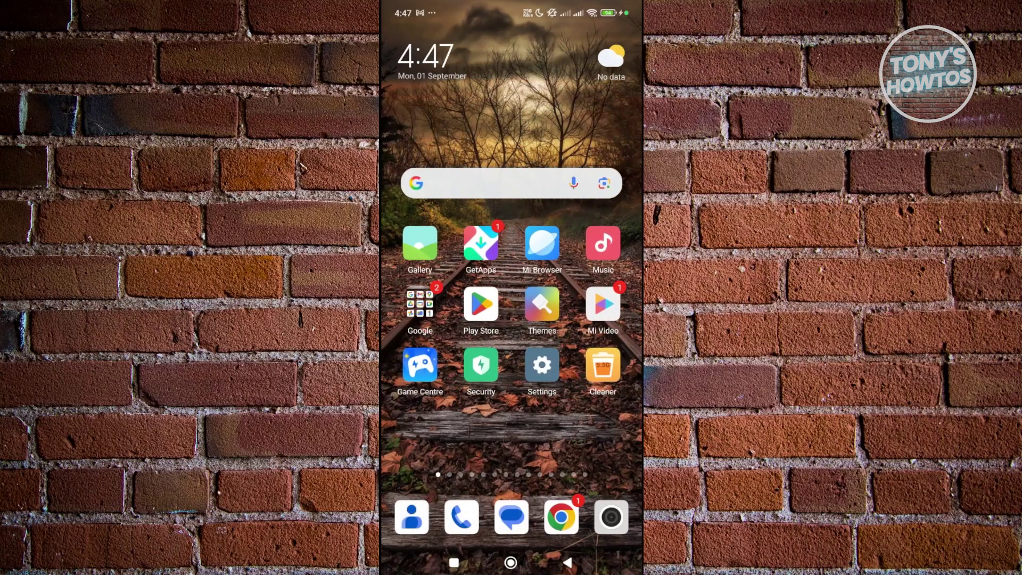
pyautogui.click(420, 307)
# Step: Launch Google Lens from the Google app and allow camera access
pyautogui.click(445, 201)
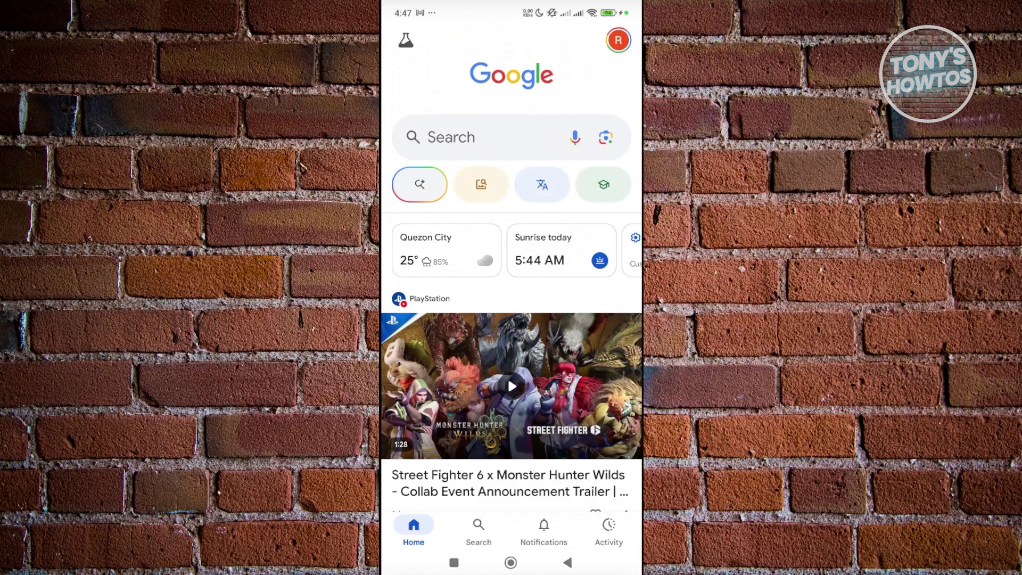
pyautogui.click(606, 137)
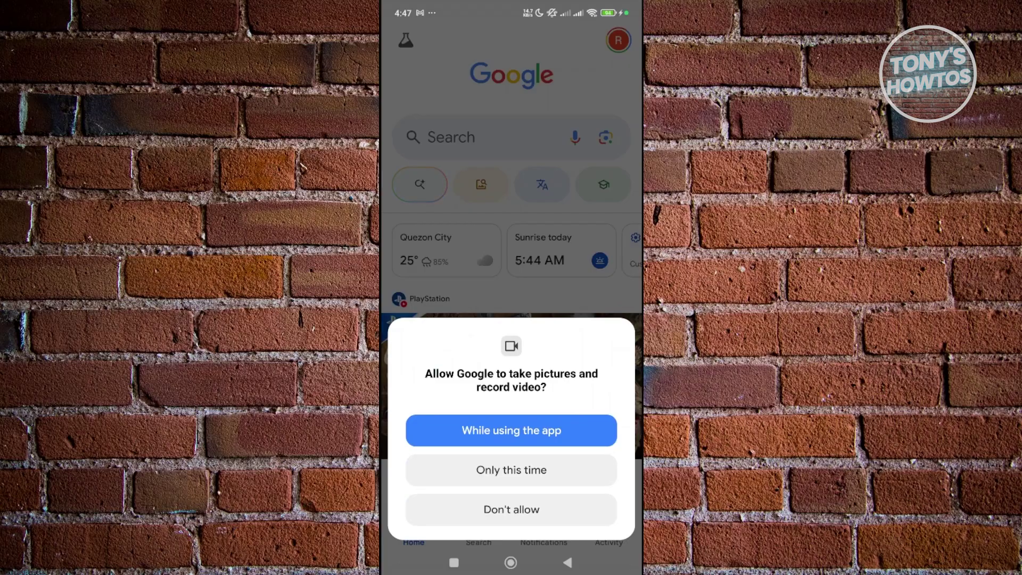
pyautogui.click(511, 430)
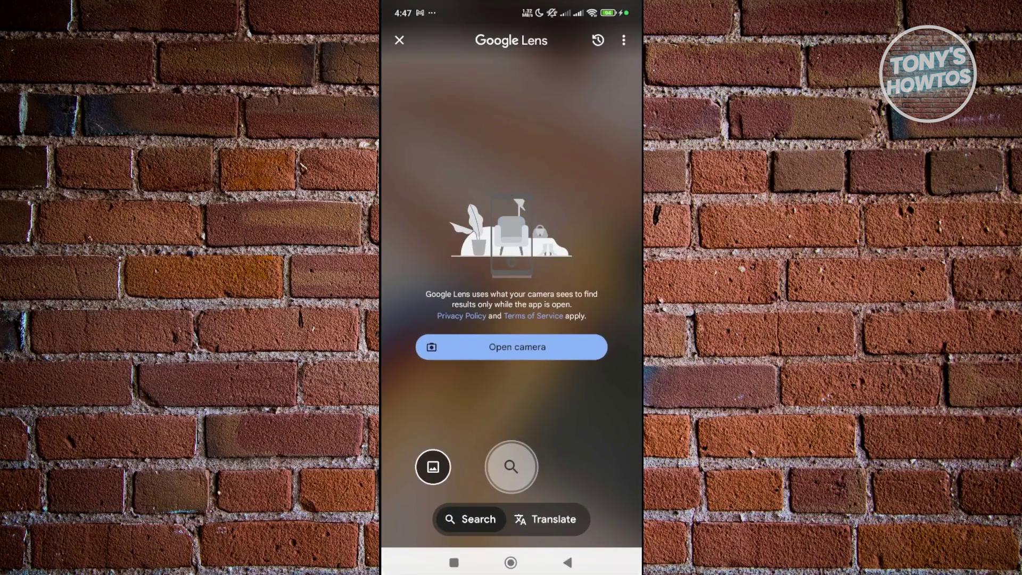
# Step: Grant access to all photos and search with the backpack-man image
pyautogui.click(433, 467)
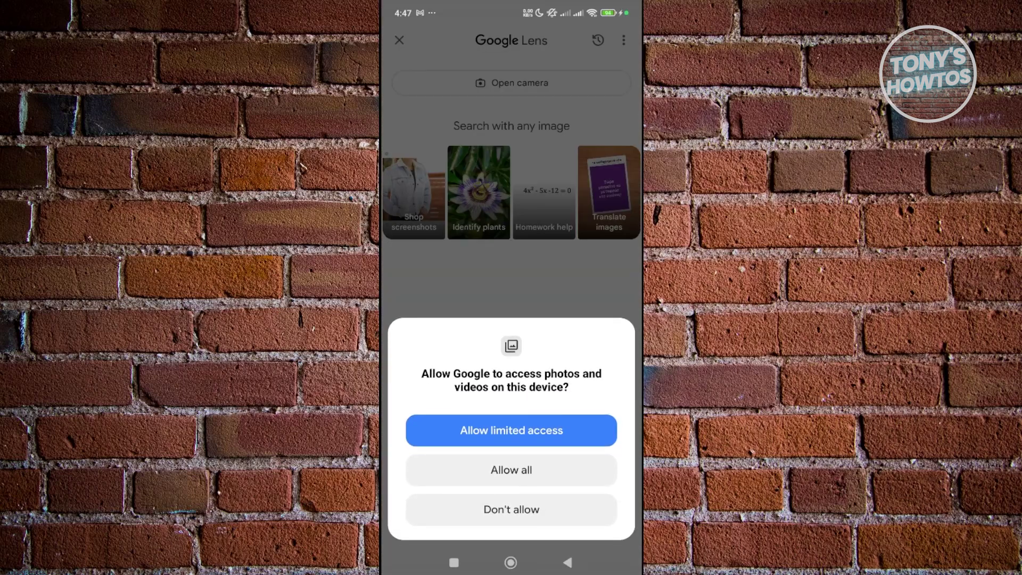
pyautogui.click(512, 469)
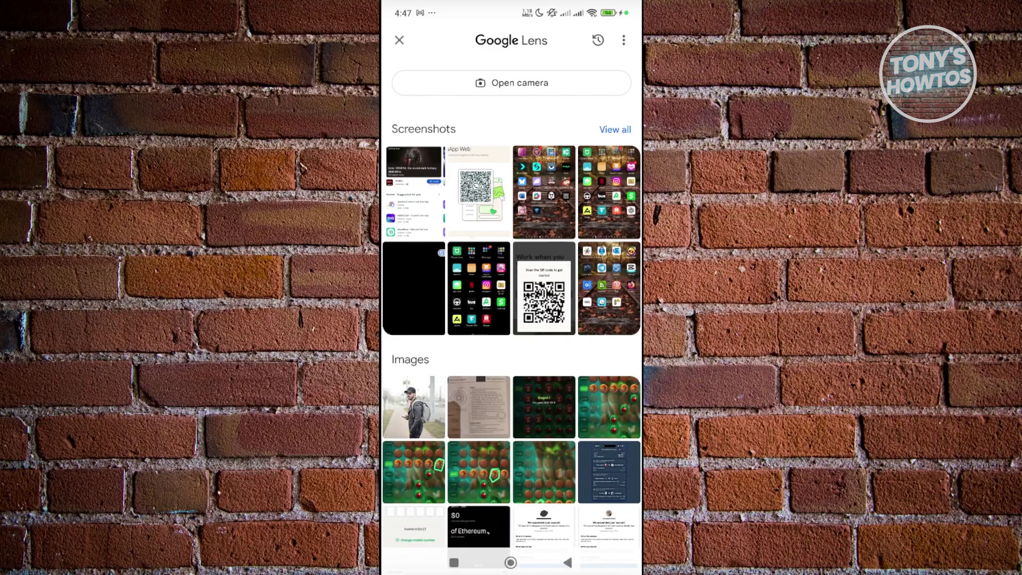
pyautogui.click(415, 407)
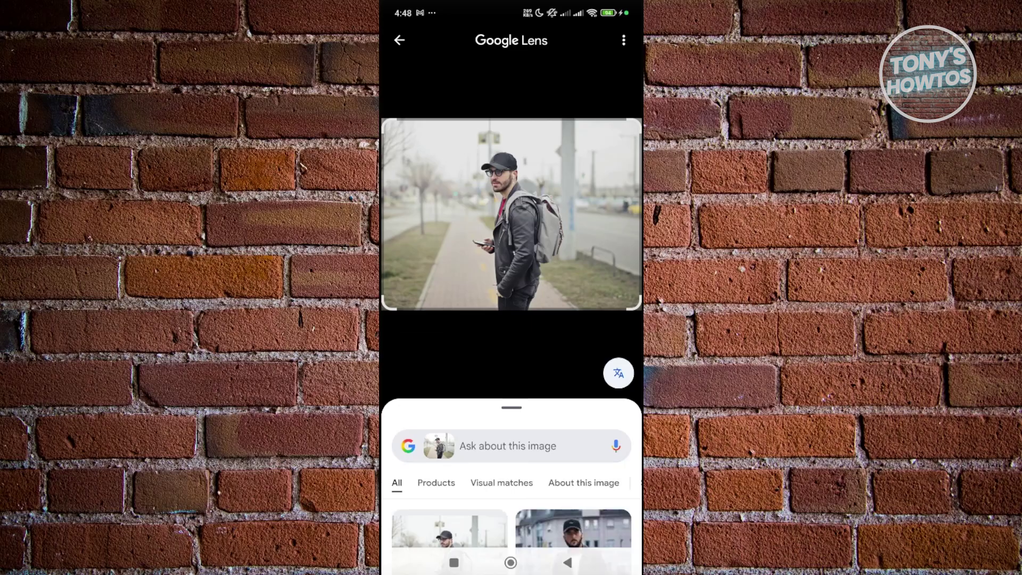
pyautogui.scroll(-5, 511, 480)
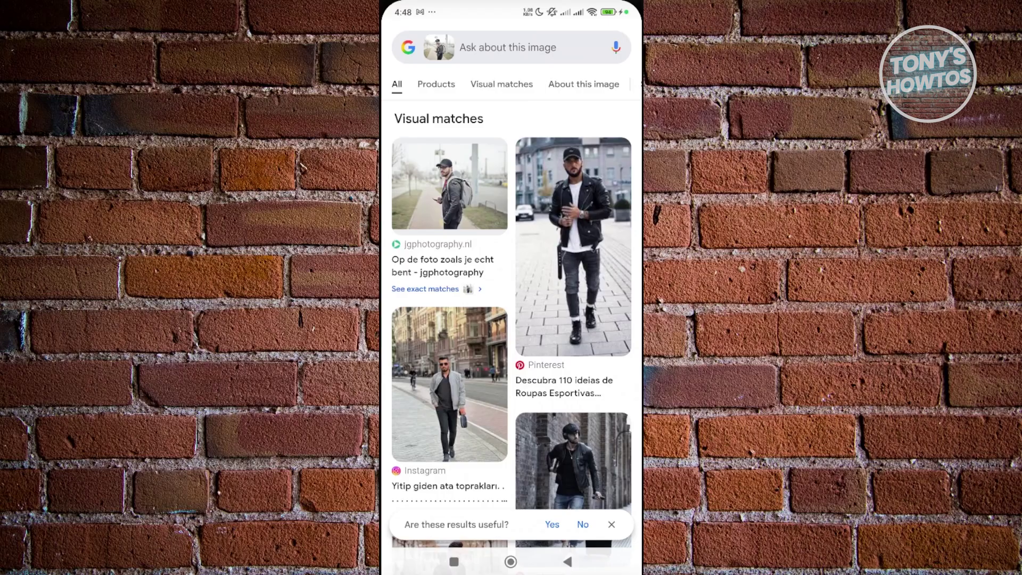
pyautogui.scroll(-3, 512, 320)
pyautogui.scroll(-3, 511, 319)
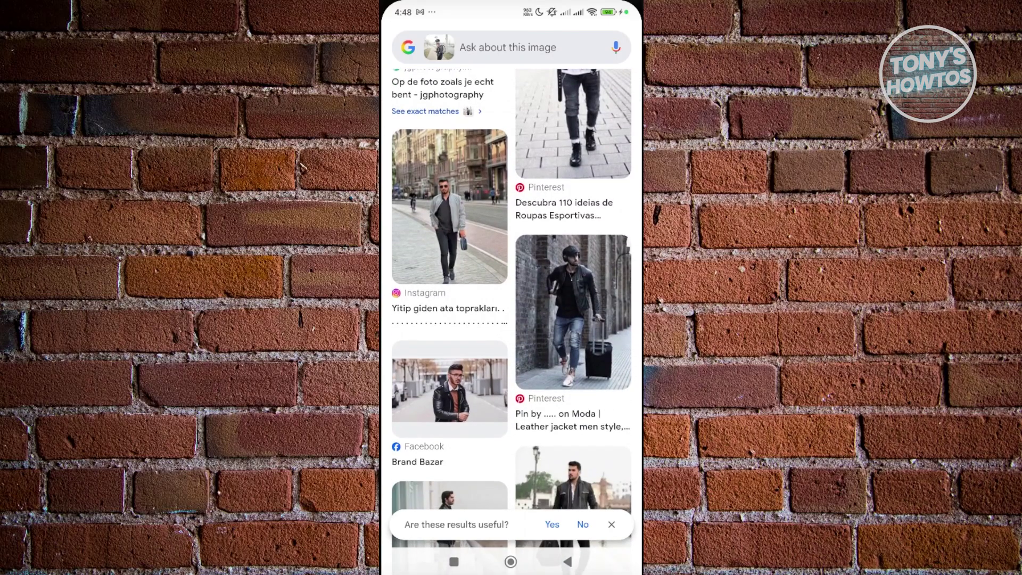
pyautogui.scroll(-3, 512, 319)
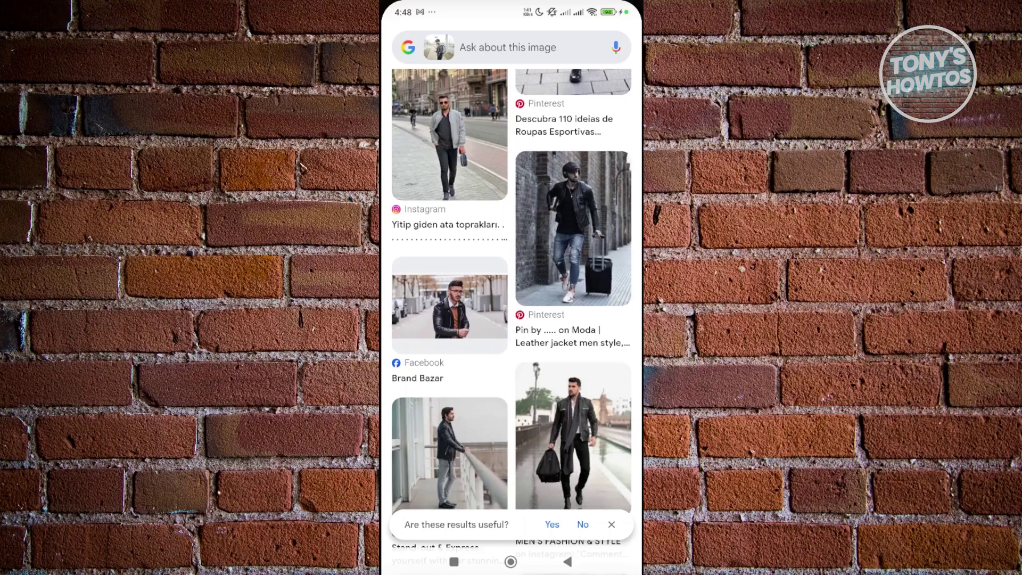
# Step: Leave Lens and return to the home screen
pyautogui.click(511, 561)
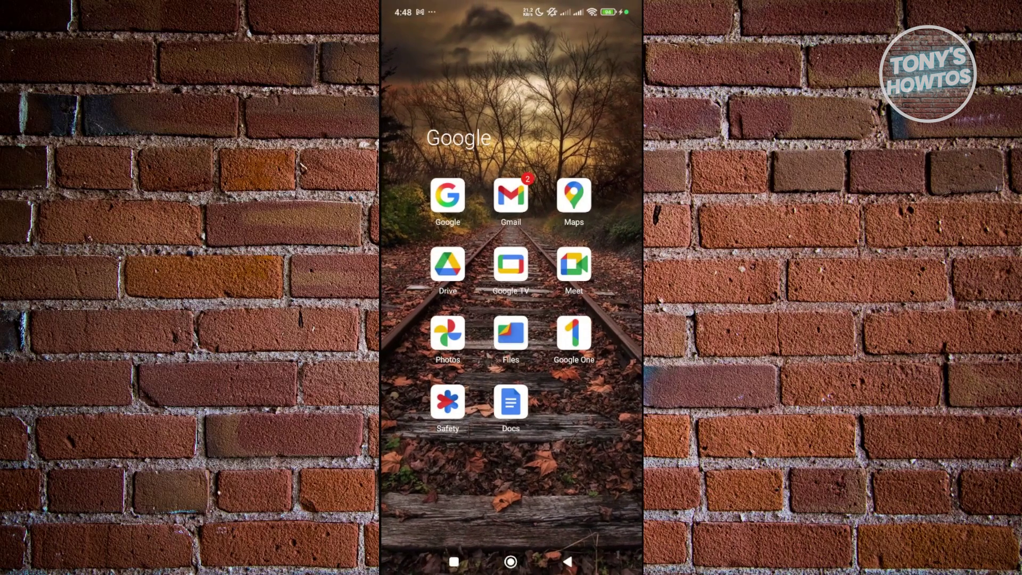